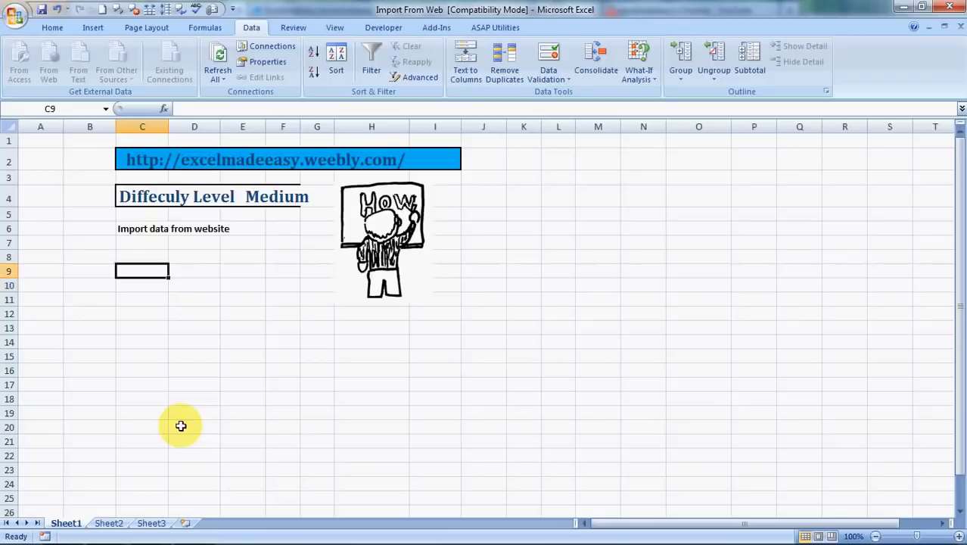
{"action": "left_click", "coordinate": [55, 31]}
{"action": "left_click", "coordinate": [249, 28]}
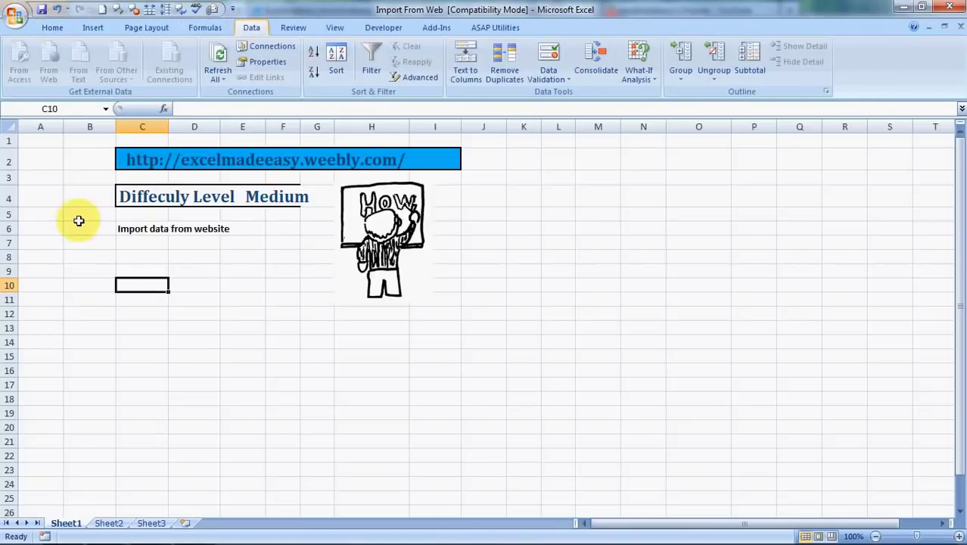
{"action": "left_click", "coordinate": [205, 329]}
{"action": "left_click", "coordinate": [155, 231]}
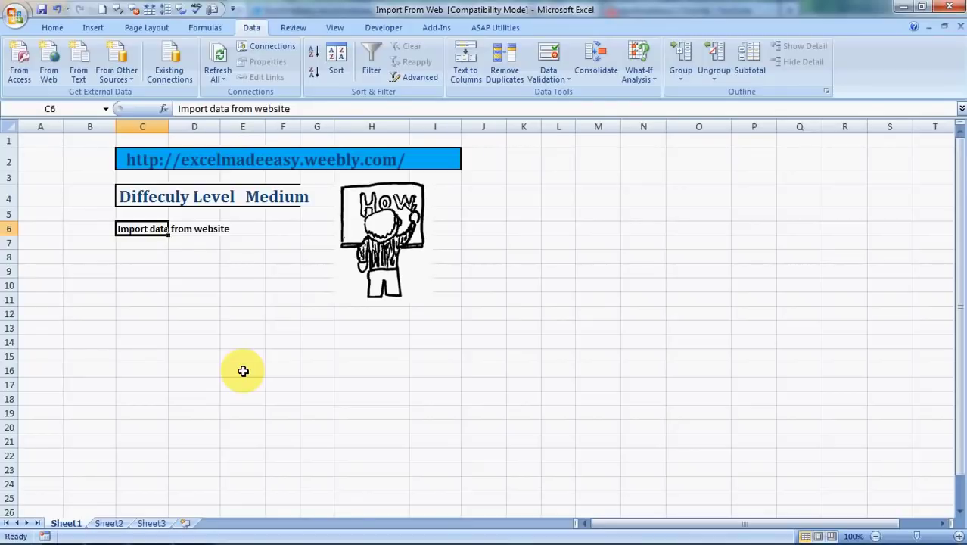
{"action": "left_click", "coordinate": [131, 328]}
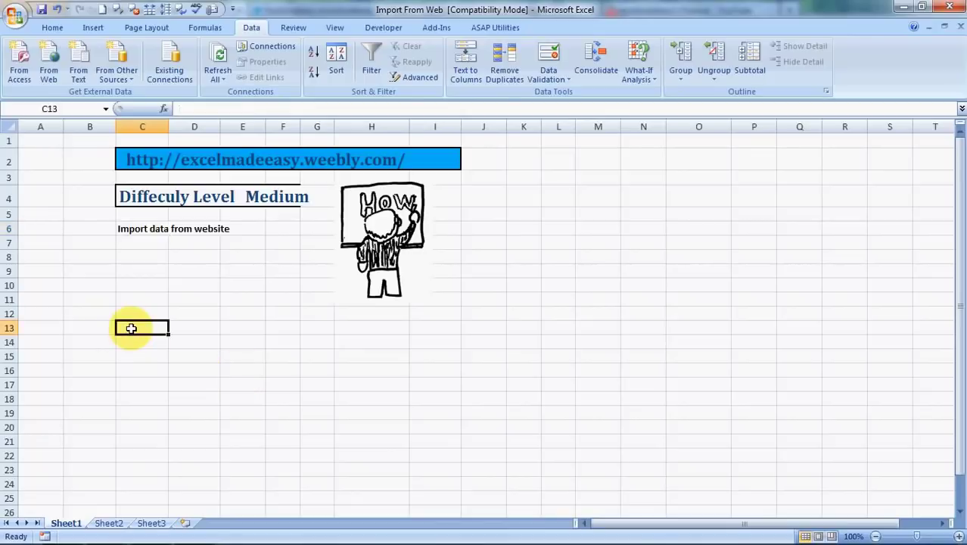
{"action": "left_click", "coordinate": [50, 67]}
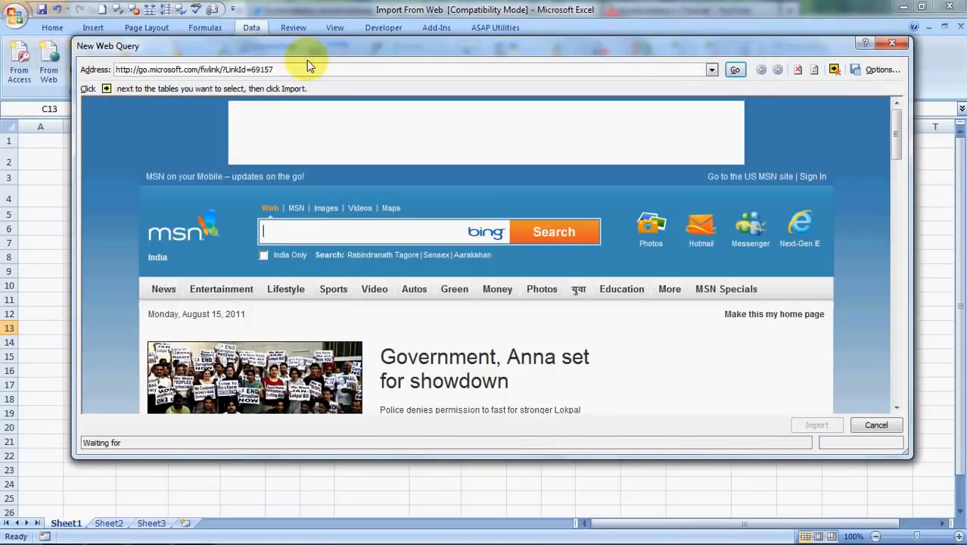
{"action": "left_click", "coordinate": [298, 69]}
{"action": "key", "text": "BackSpace"}
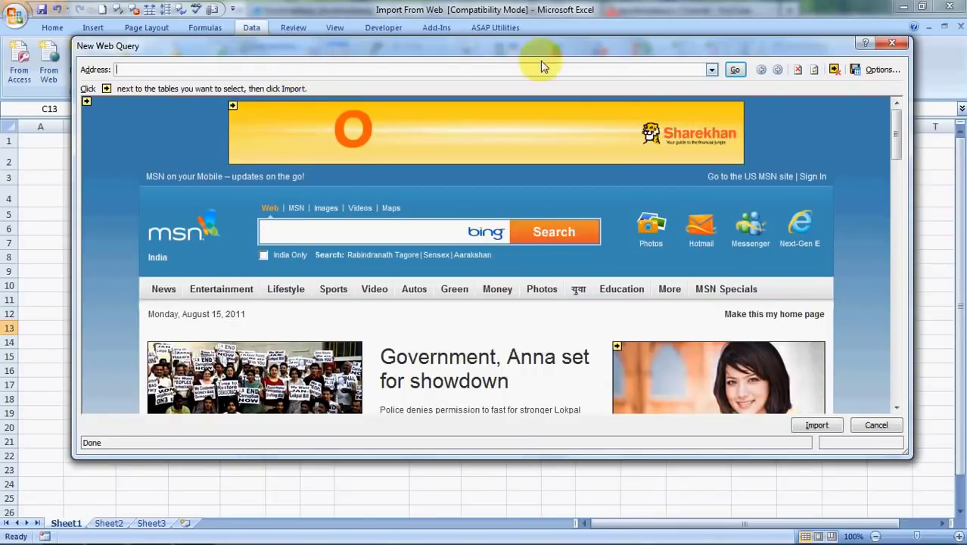
{"action": "left_click", "coordinate": [710, 70]}
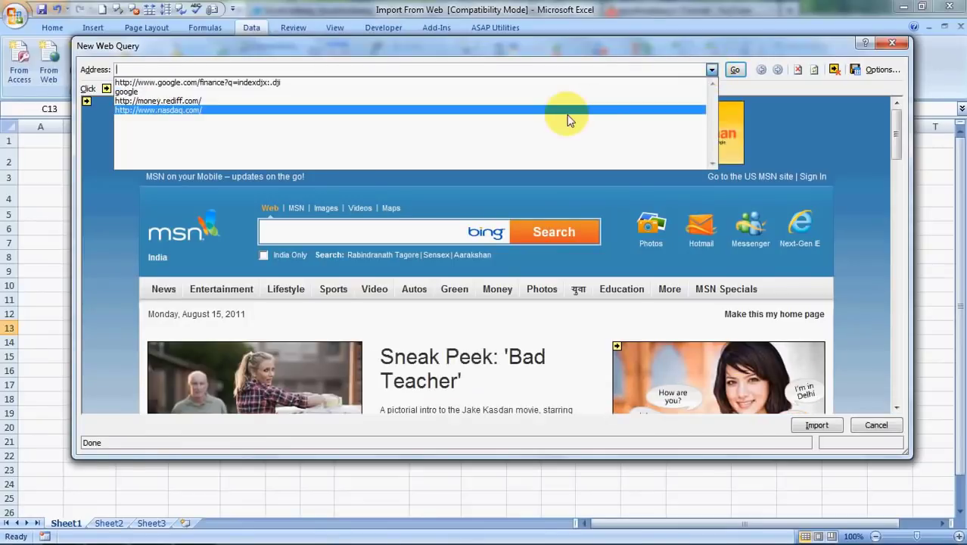
{"action": "left_click", "coordinate": [279, 83]}
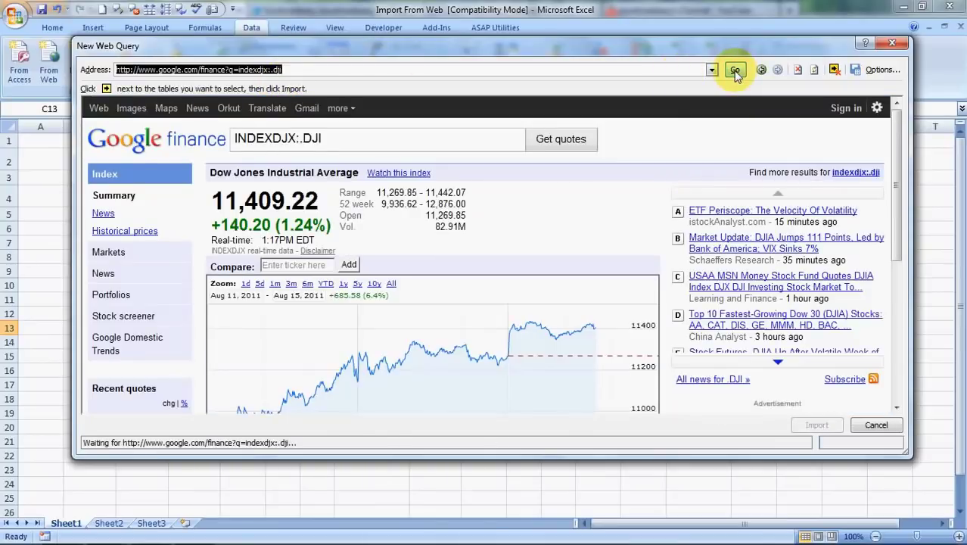
{"action": "left_click", "coordinate": [733, 68]}
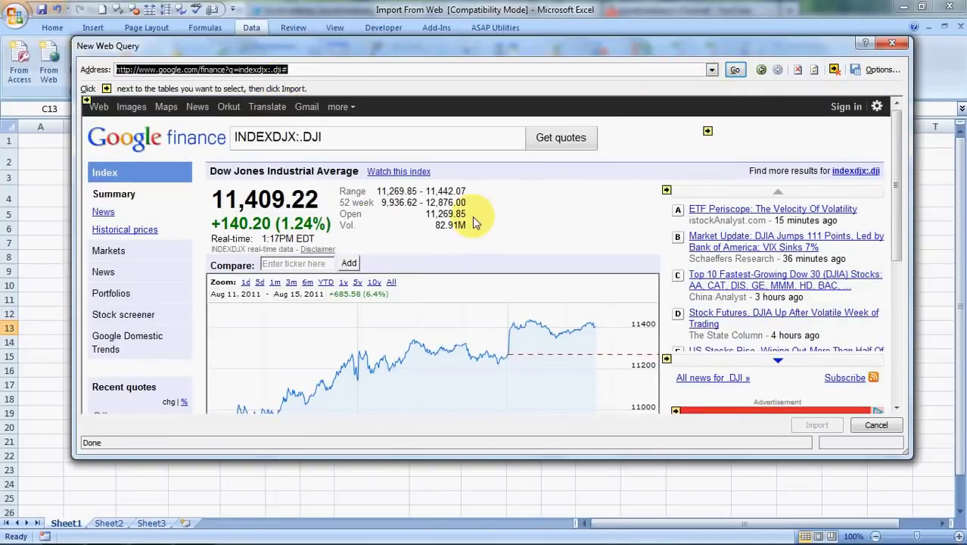
{"action": "left_click", "coordinate": [85, 106]}
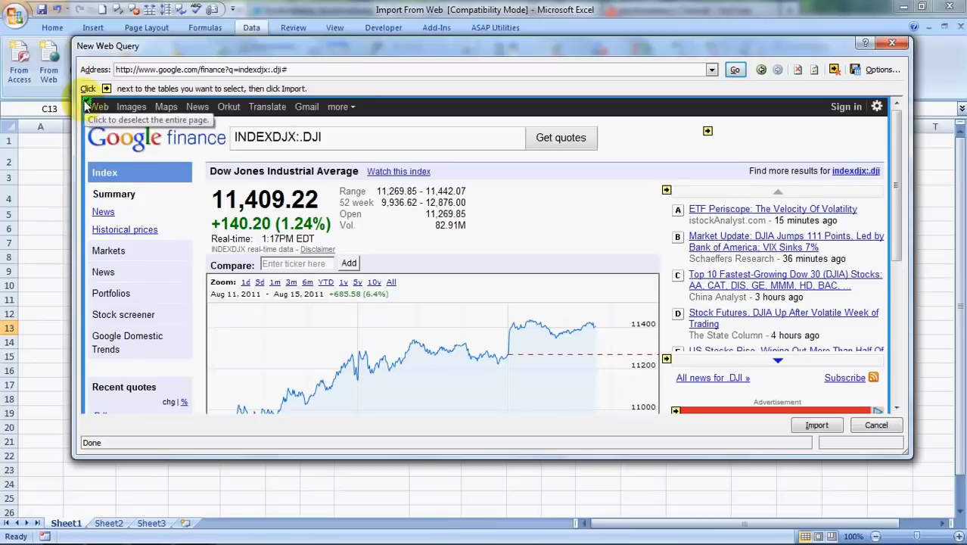
{"action": "left_click", "coordinate": [443, 326]}
{"action": "left_click", "coordinate": [804, 429]}
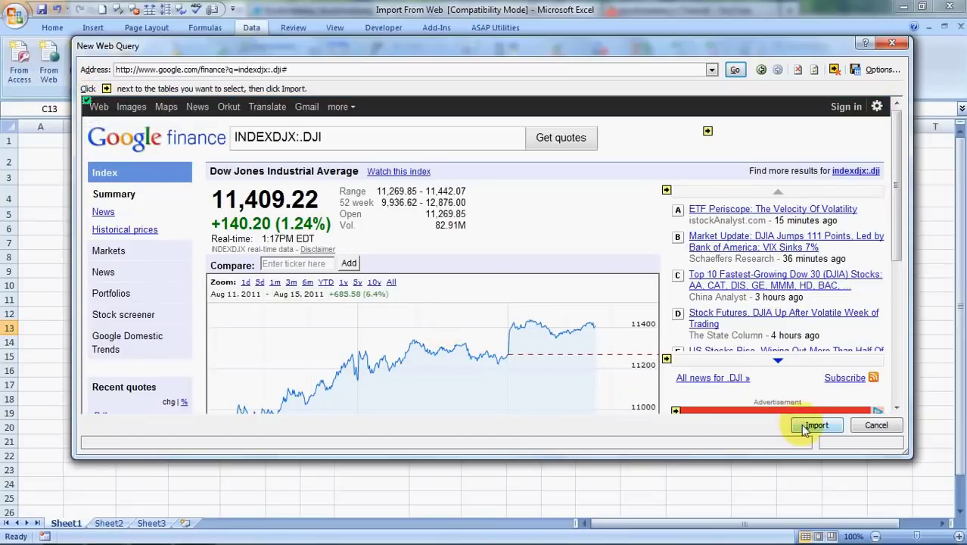
{"action": "left_click", "coordinate": [88, 103]}
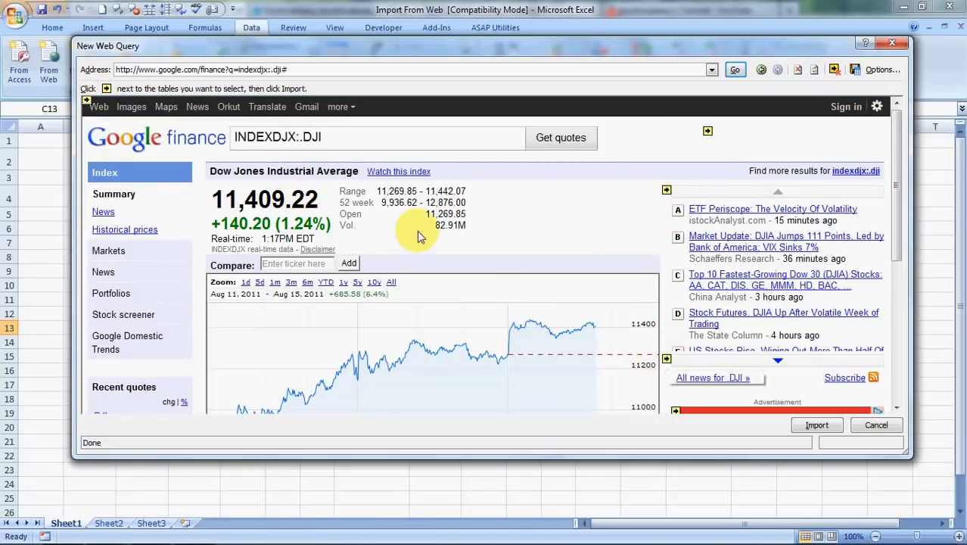
Open the Markets page of Google Finance and import the table with Dow Jones, S&P 500 and Nasdaq
{"action": "left_click", "coordinate": [117, 254]}
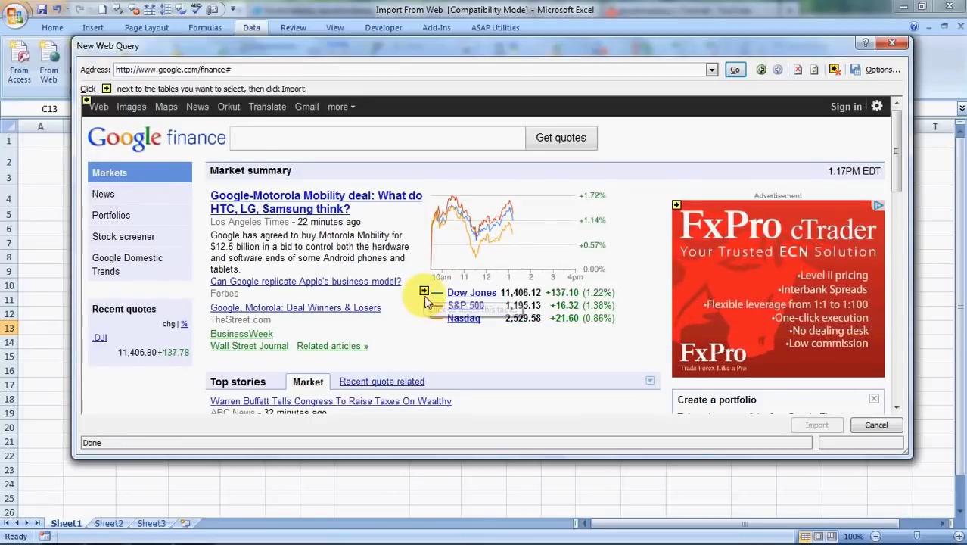
{"action": "left_click", "coordinate": [424, 293]}
{"action": "left_click", "coordinate": [425, 293]}
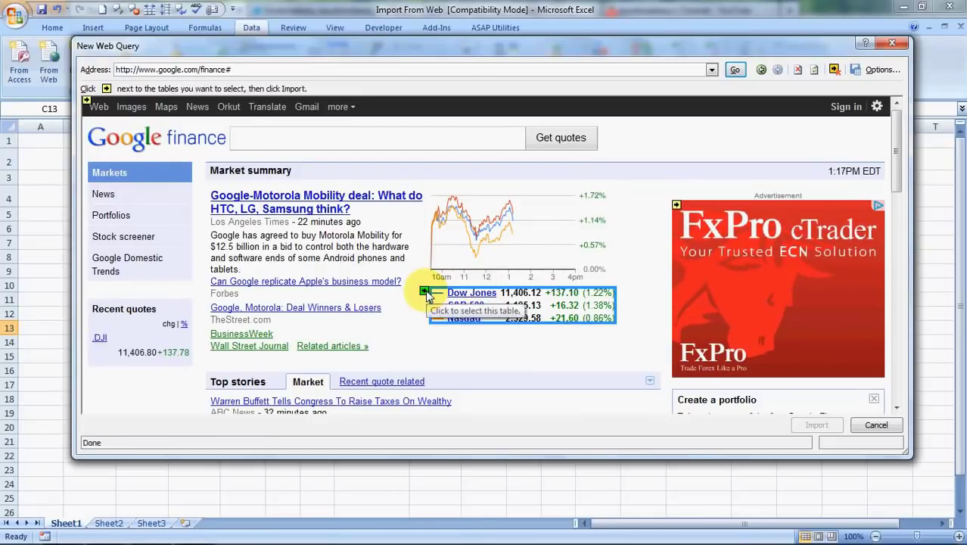
{"action": "left_click", "coordinate": [424, 293]}
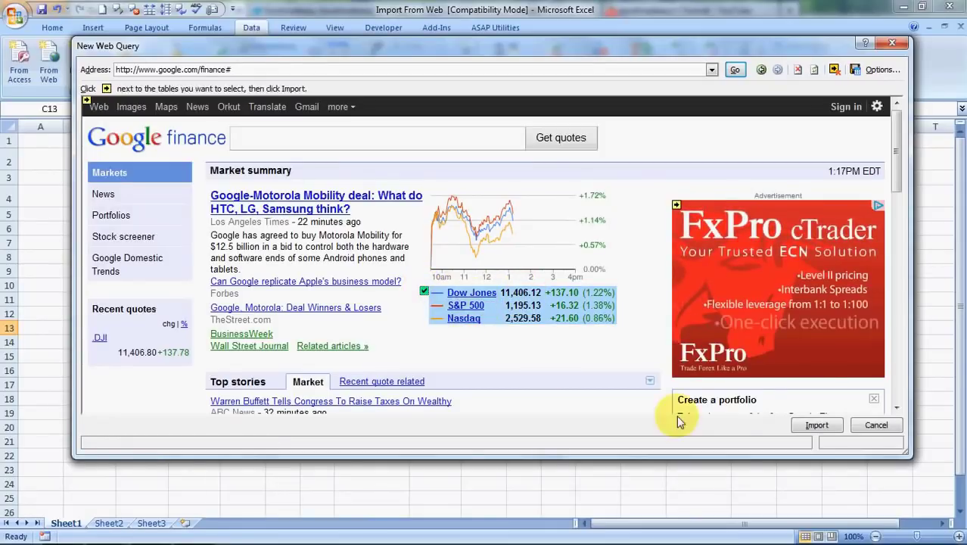
{"action": "left_click", "coordinate": [810, 425]}
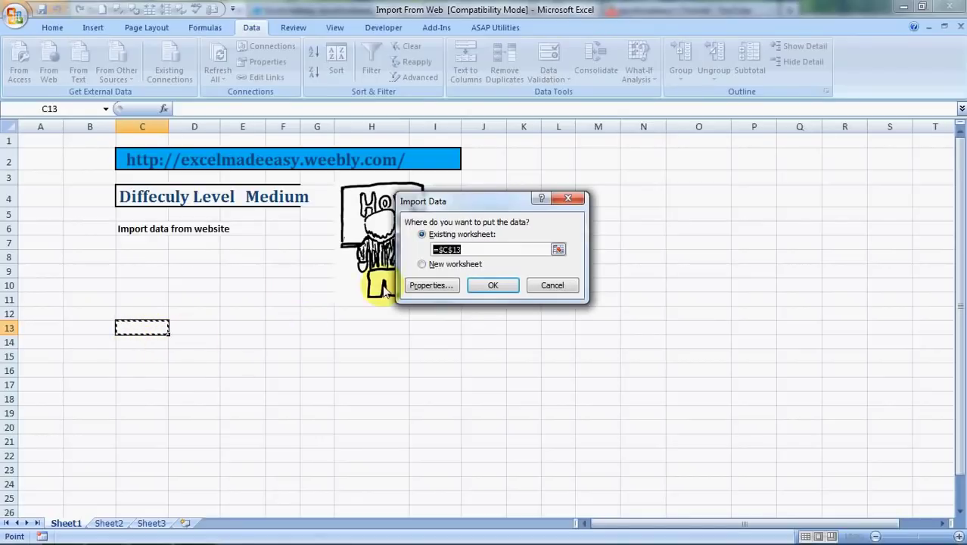
Place the imported data at C13 of the existing worksheet, with automatic refresh every 2 minutes
{"action": "left_click", "coordinate": [422, 264]}
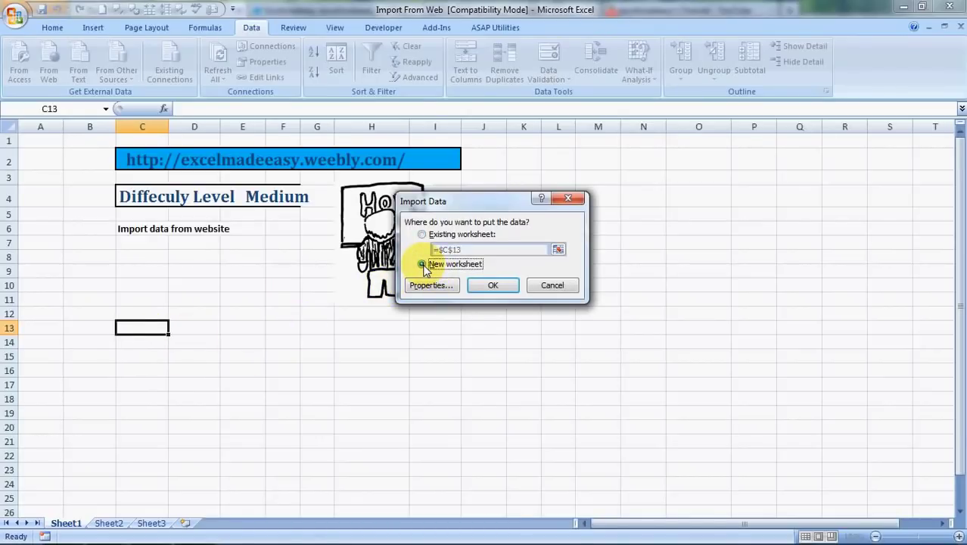
{"action": "left_click", "coordinate": [422, 235]}
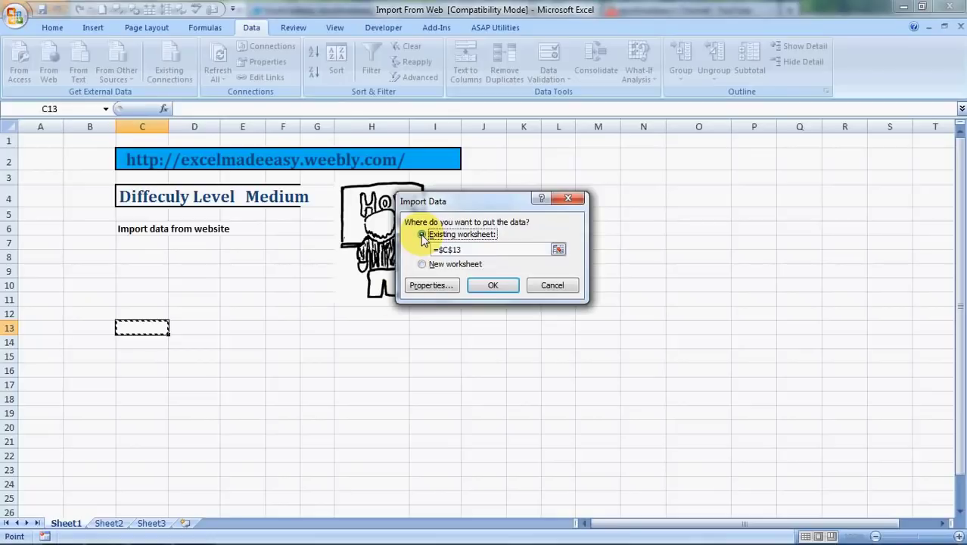
{"action": "left_click", "coordinate": [430, 286]}
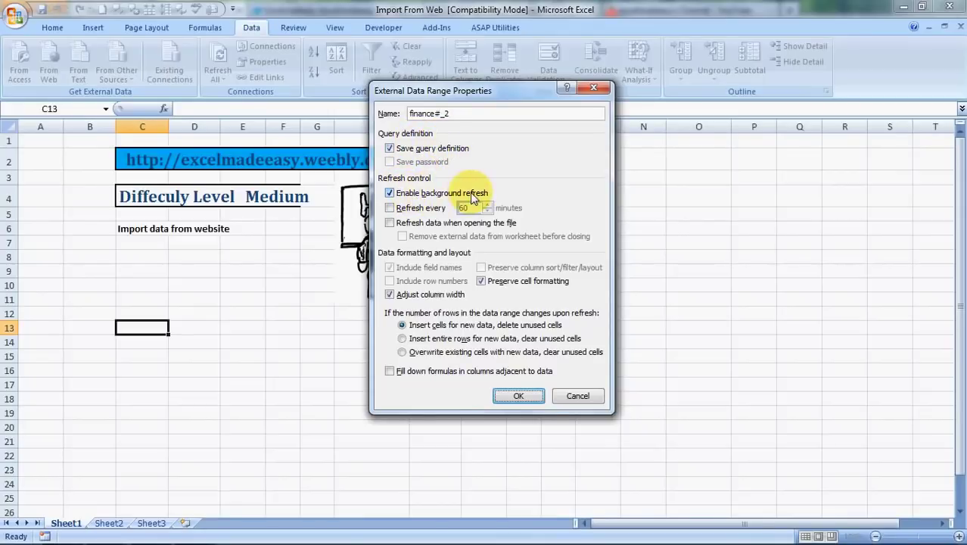
{"action": "left_click", "coordinate": [390, 208]}
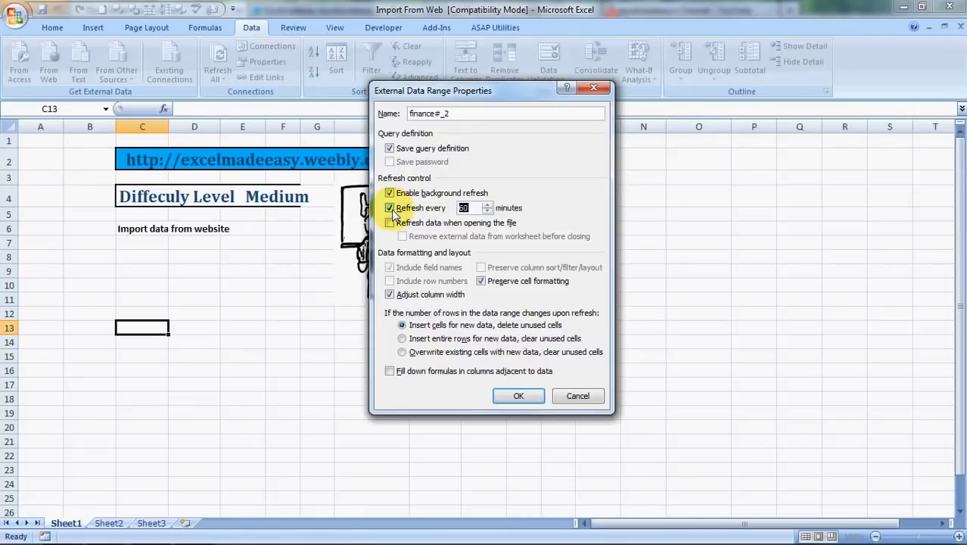
{"action": "double_click", "coordinate": [464, 208]}
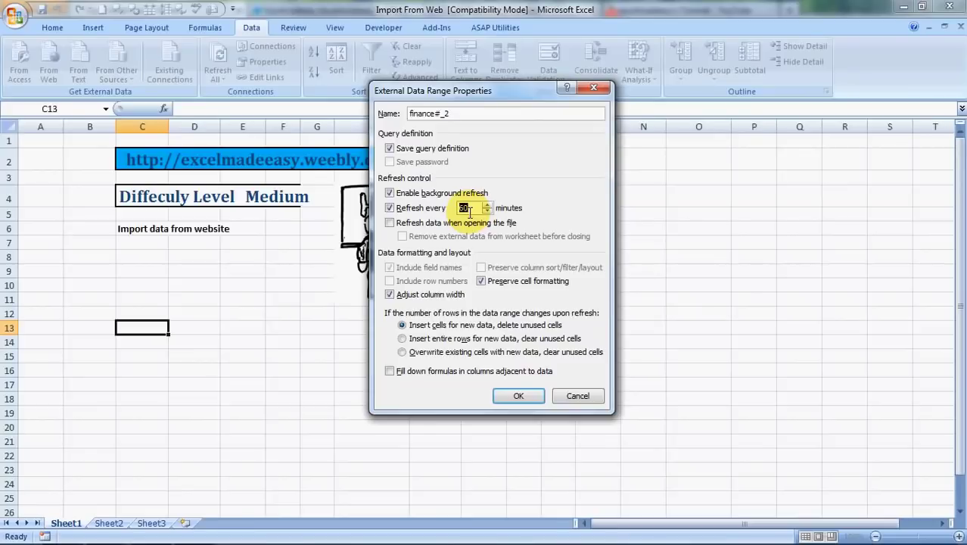
{"action": "type", "text": "1"}
{"action": "key", "text": "BackSpace"}
{"action": "type", "text": "999"}
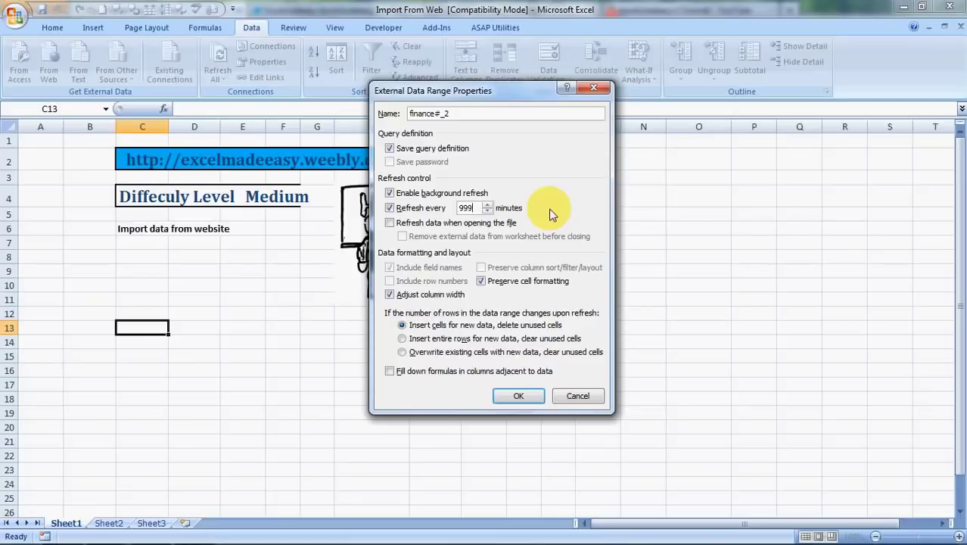
{"action": "type", "text": "2"}
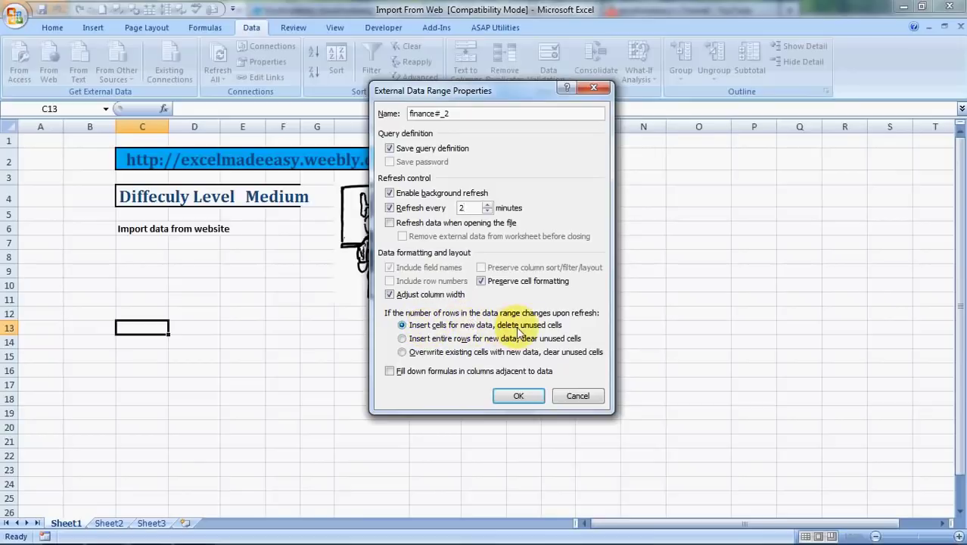
{"action": "left_click", "coordinate": [520, 393]}
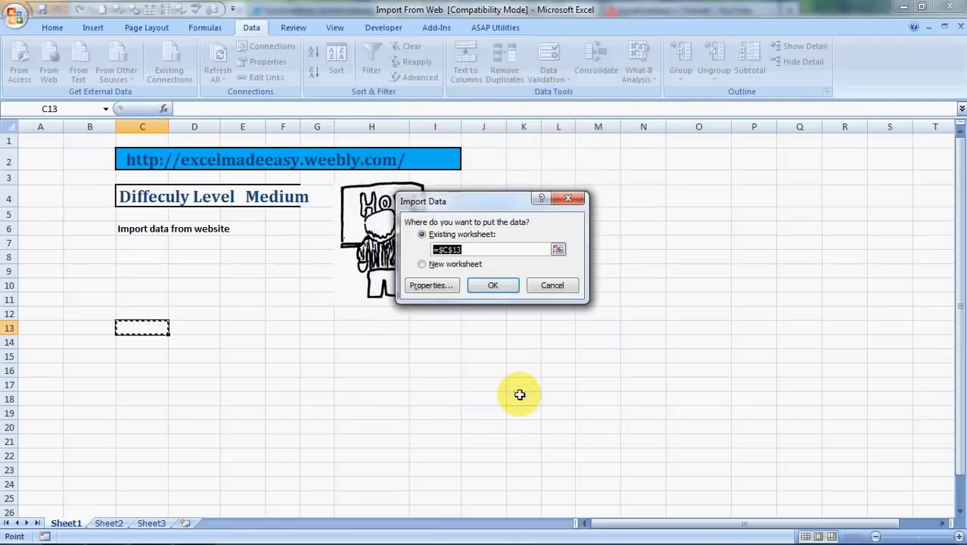
{"action": "left_click", "coordinate": [494, 283]}
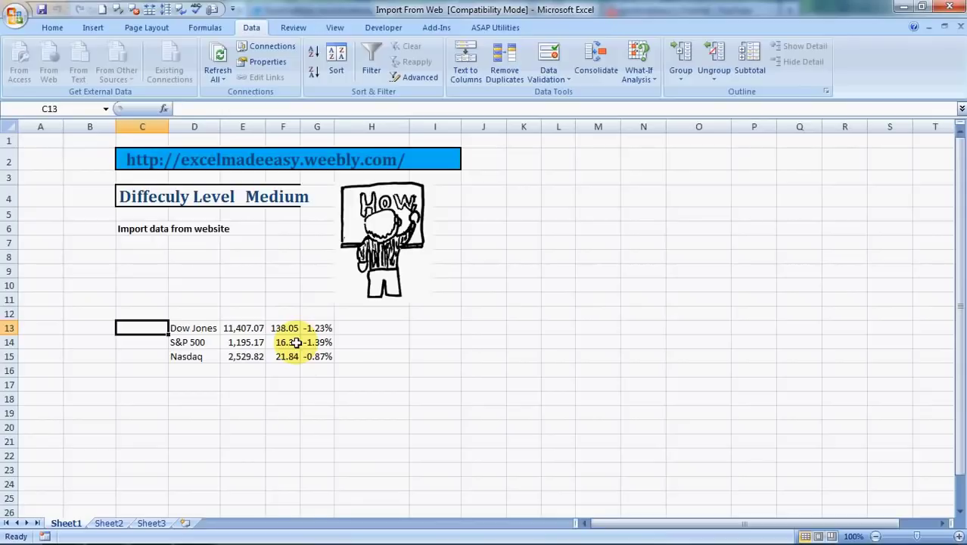
{"action": "left_click", "coordinate": [427, 325]}
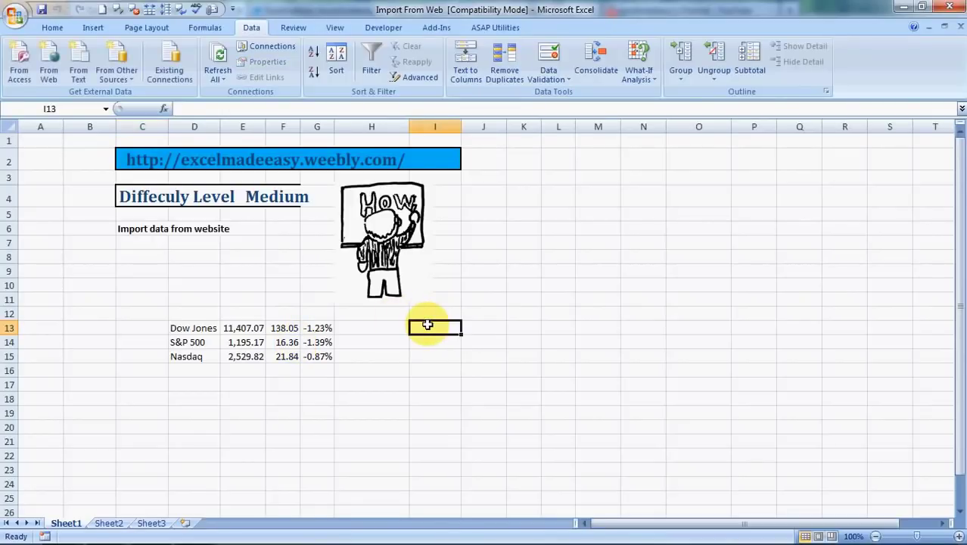
{"action": "left_click", "coordinate": [54, 67]}
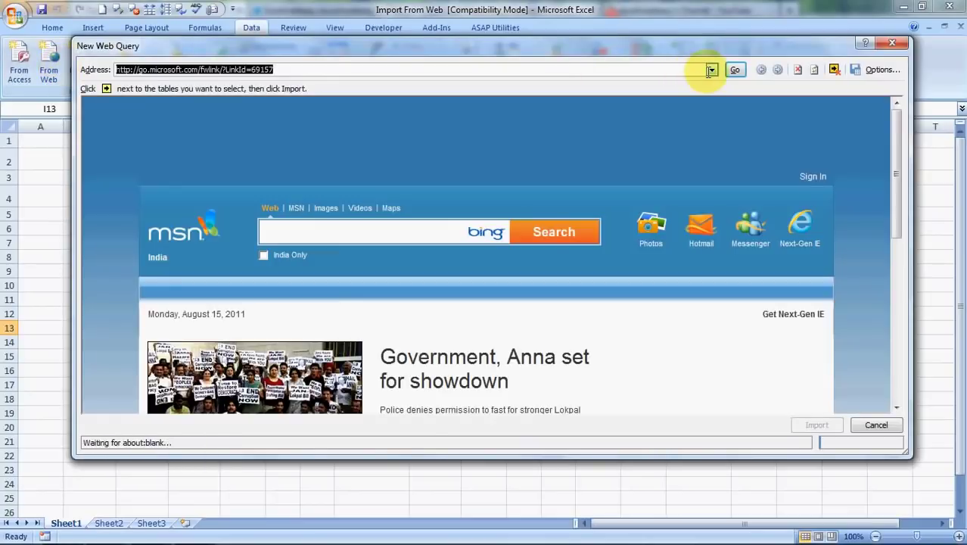
{"action": "left_click", "coordinate": [711, 70]}
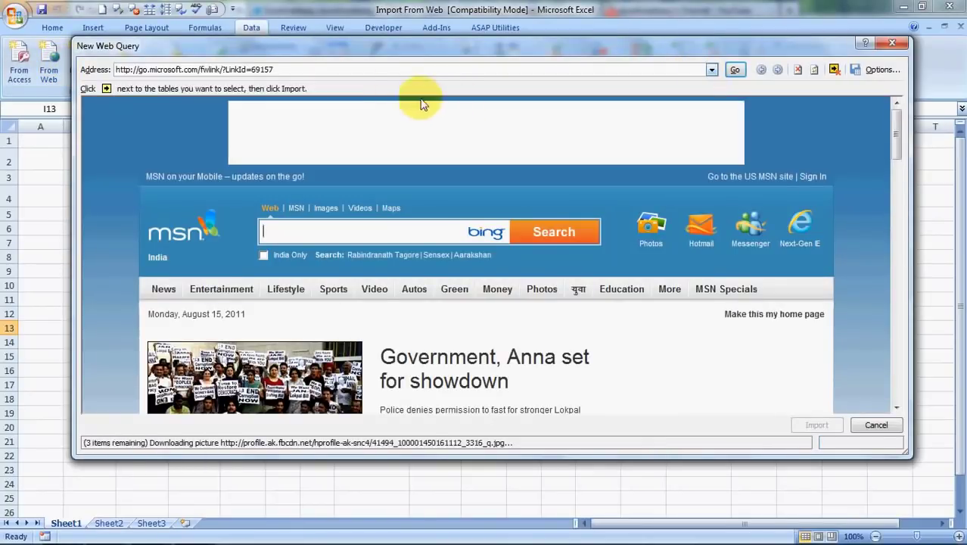
{"action": "left_click", "coordinate": [711, 70]}
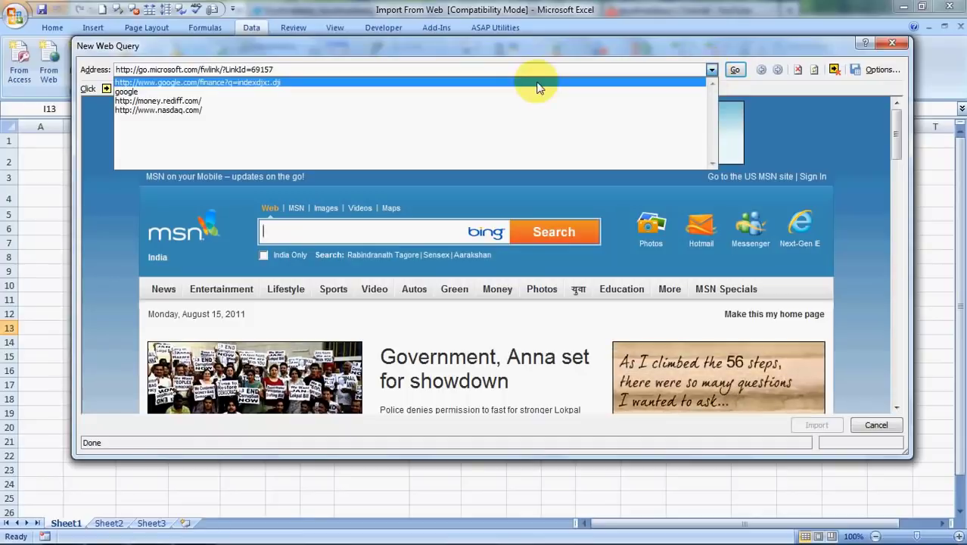
{"action": "left_click", "coordinate": [529, 81]}
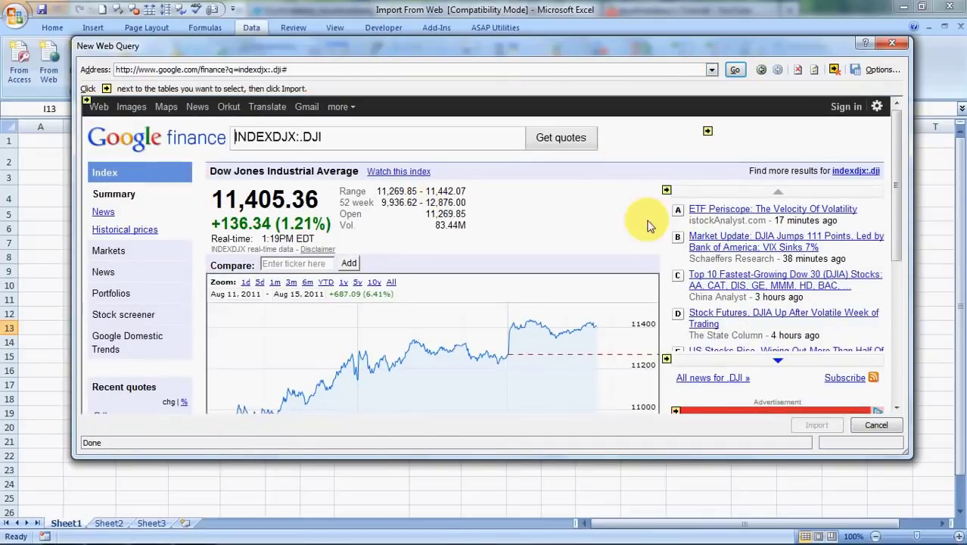
Select the FxPro advertisement block on the Dow Jones page and import it
{"action": "left_click_drag", "start_coordinate": [895, 144], "coordinate": [896, 242]}
{"action": "left_click", "coordinate": [678, 217]}
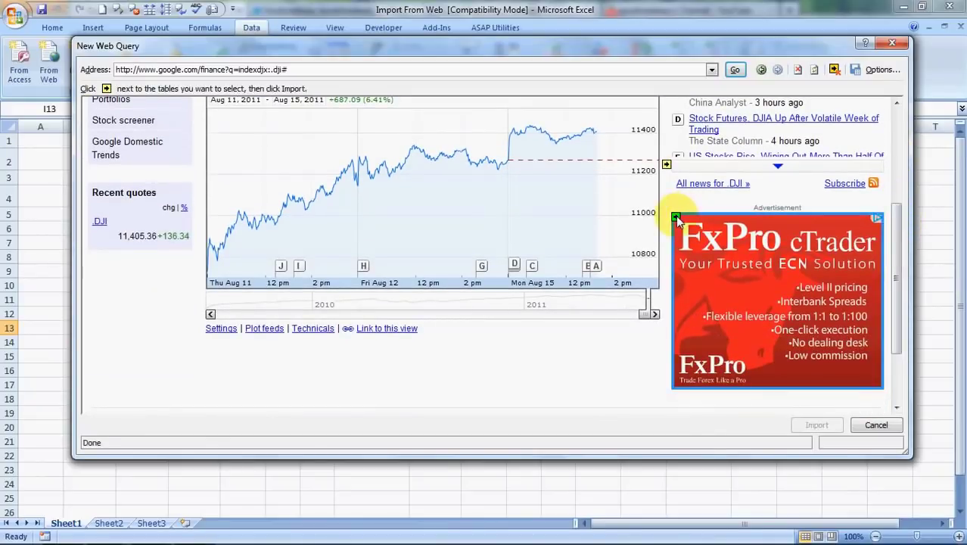
{"action": "left_click", "coordinate": [817, 426]}
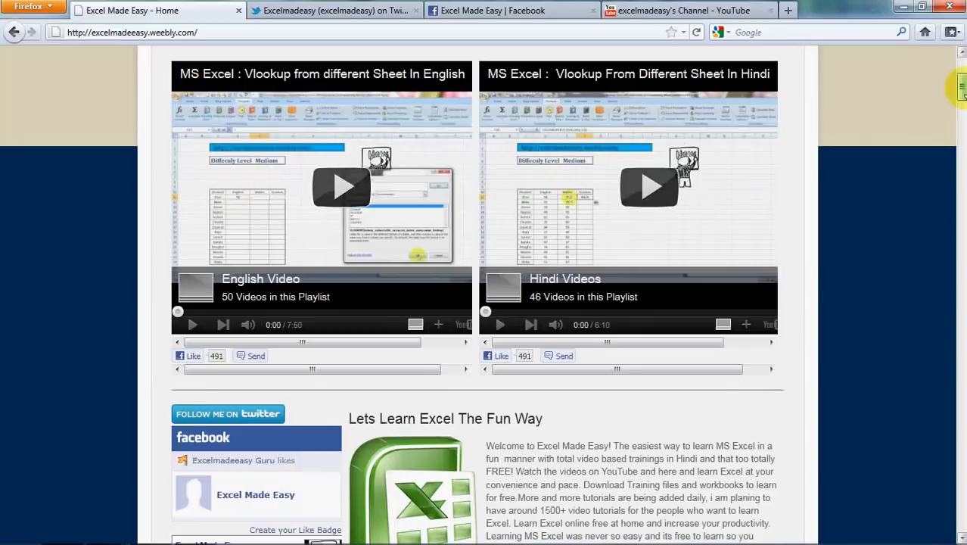
Look through the Excel Made Easy home page in Firefox and view the site's Twitter page
{"action": "mouse_move", "coordinate": [961, 87]}
{"action": "left_mouse_down"}
{"action": "mouse_move", "coordinate": [951, 76]}
{"action": "mouse_move", "coordinate": [961, 74]}
{"action": "left_mouse_up"}
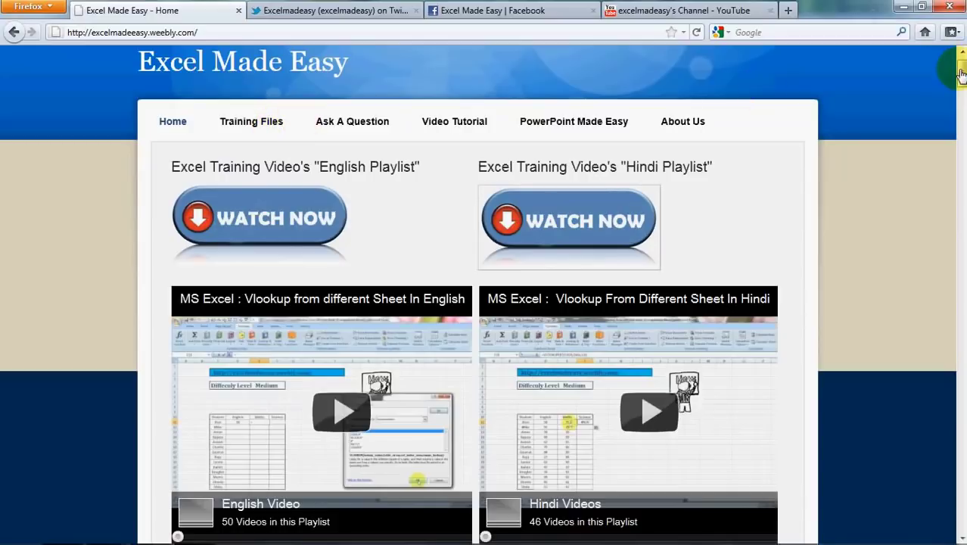
{"action": "left_click_drag", "start_coordinate": [960, 72], "coordinate": [961, 129]}
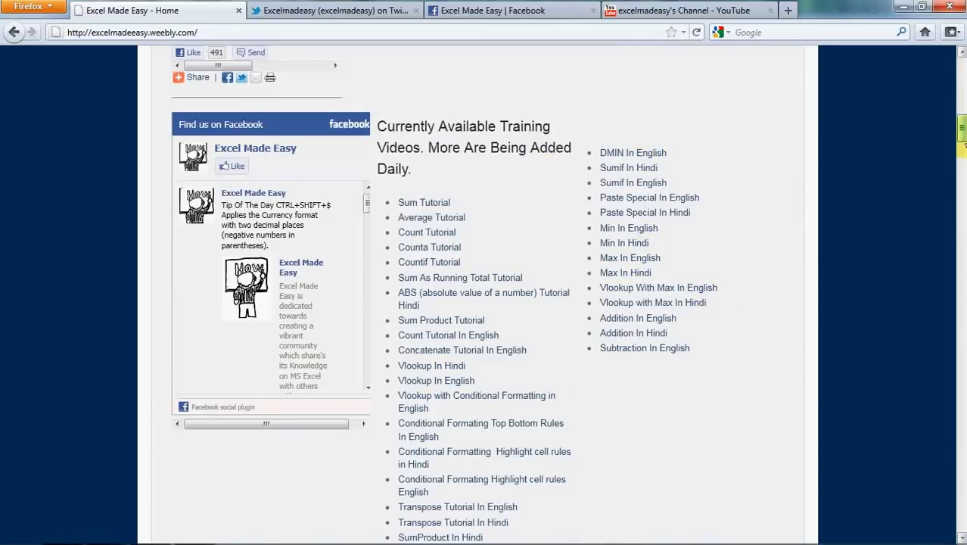
{"action": "left_click_drag", "start_coordinate": [961, 124], "coordinate": [962, 97]}
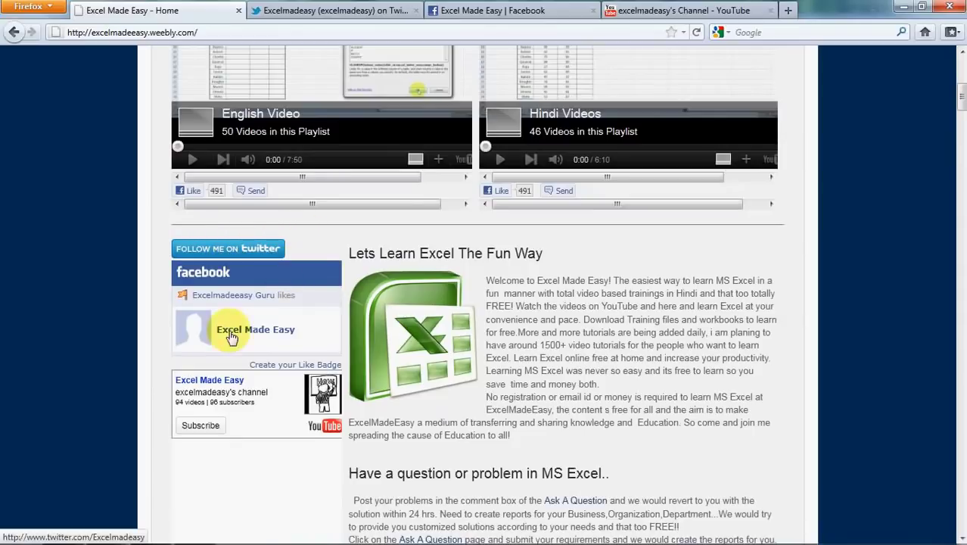
{"action": "left_click", "coordinate": [376, 15]}
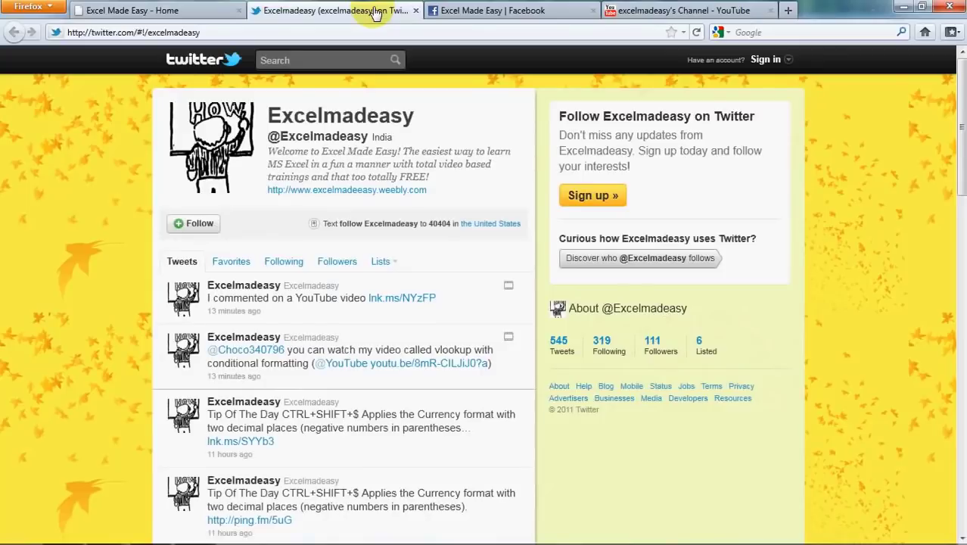
Look at the Excel Made Easy Facebook and Twitter pages and switch back to the Import From Web workbook in Excel
{"action": "left_click", "coordinate": [472, 17]}
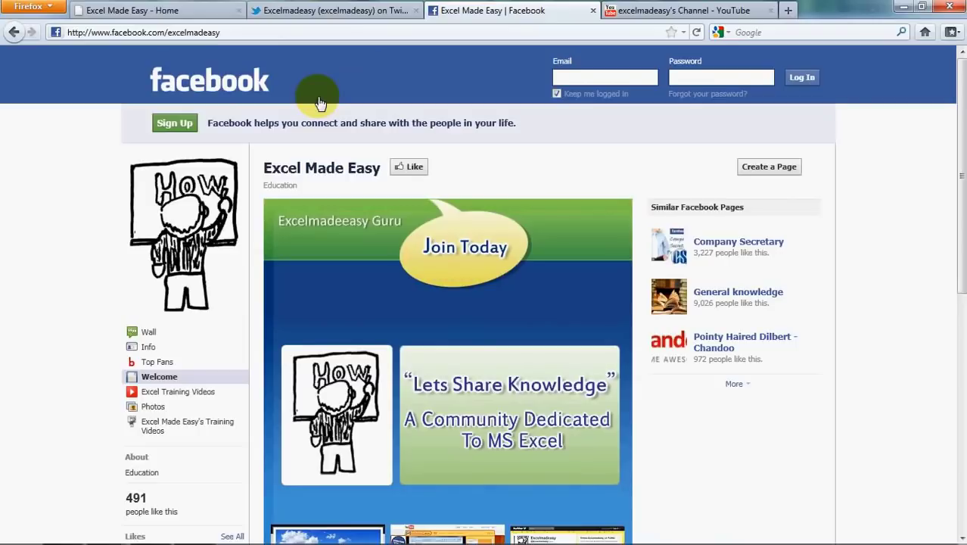
{"action": "left_click", "coordinate": [317, 15]}
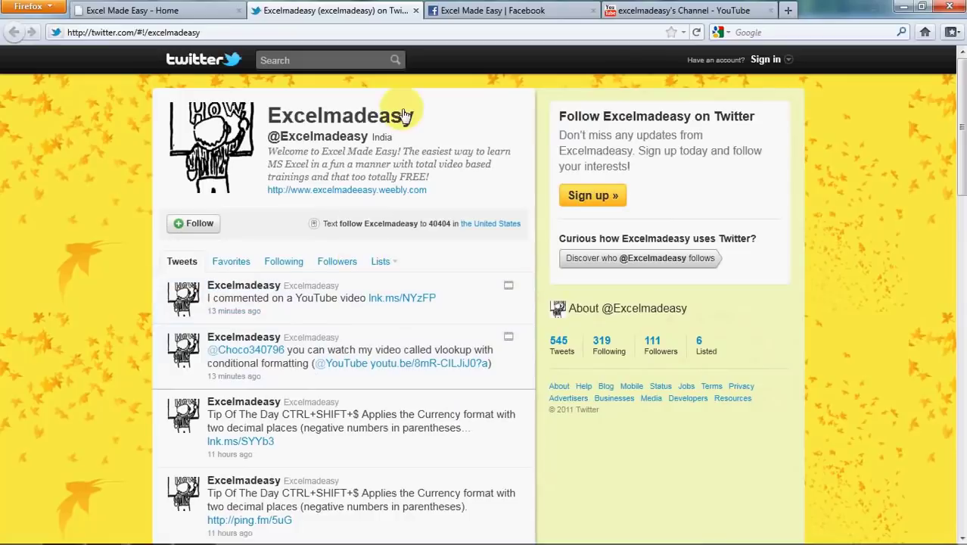
{"action": "left_click", "coordinate": [490, 12]}
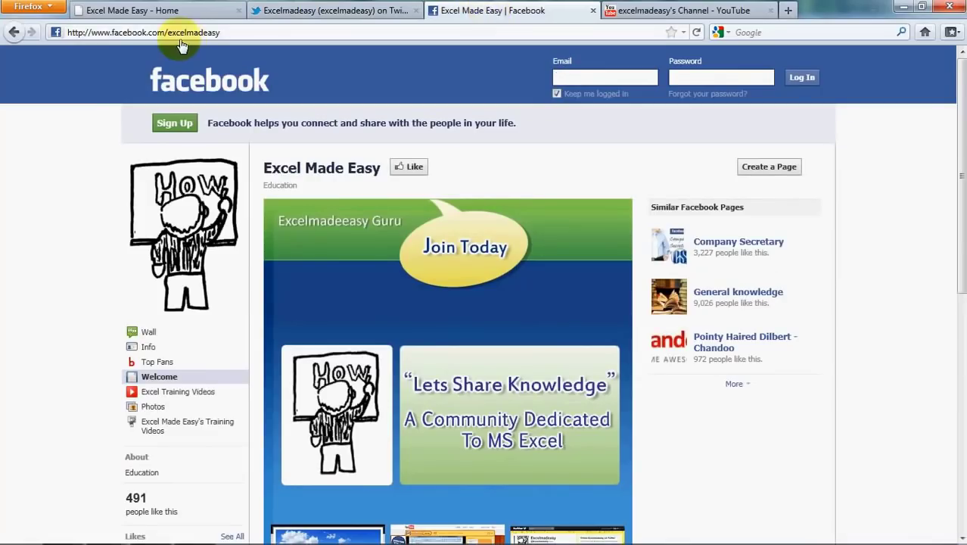
{"action": "mouse_move", "coordinate": [159, 539]}
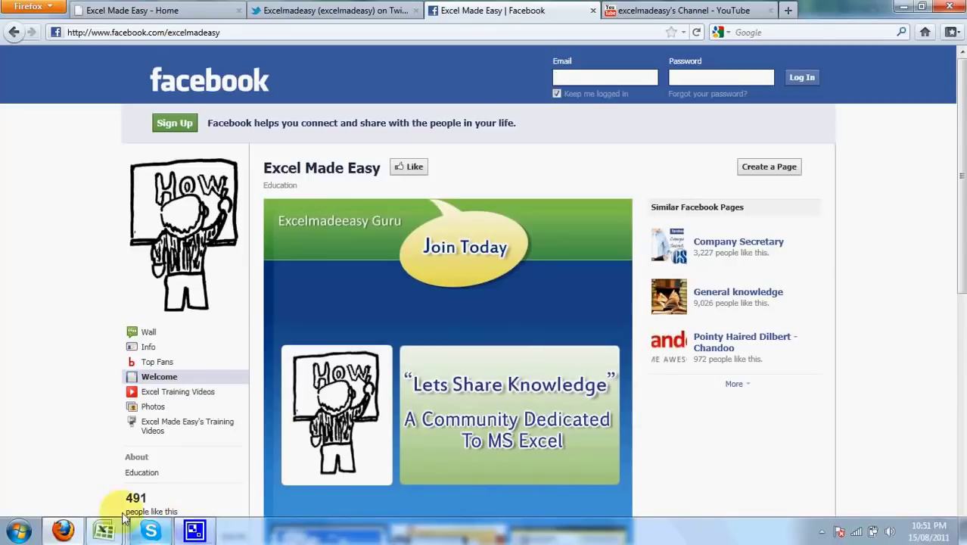
{"action": "mouse_move", "coordinate": [104, 530]}
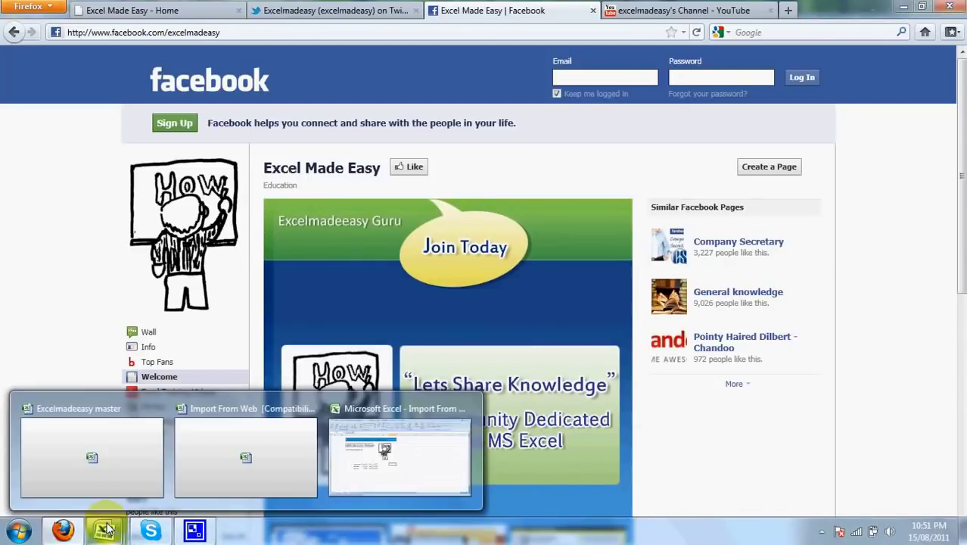
{"action": "left_click", "coordinate": [386, 468]}
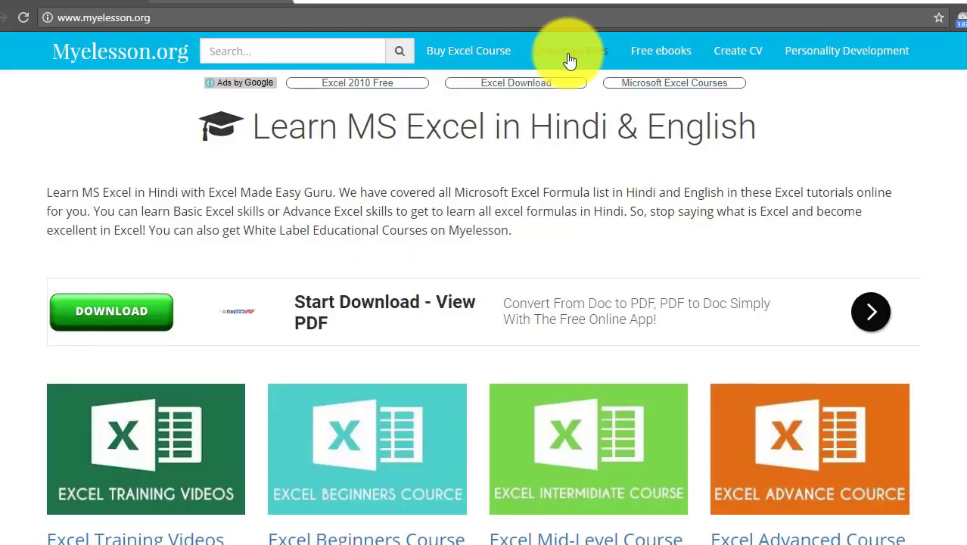
Switch from the Myelesson.org site to the 10 Most Used Excel Formula video on YouTube and look through its description and comments
{"action": "left_click", "coordinate": [183, 4]}
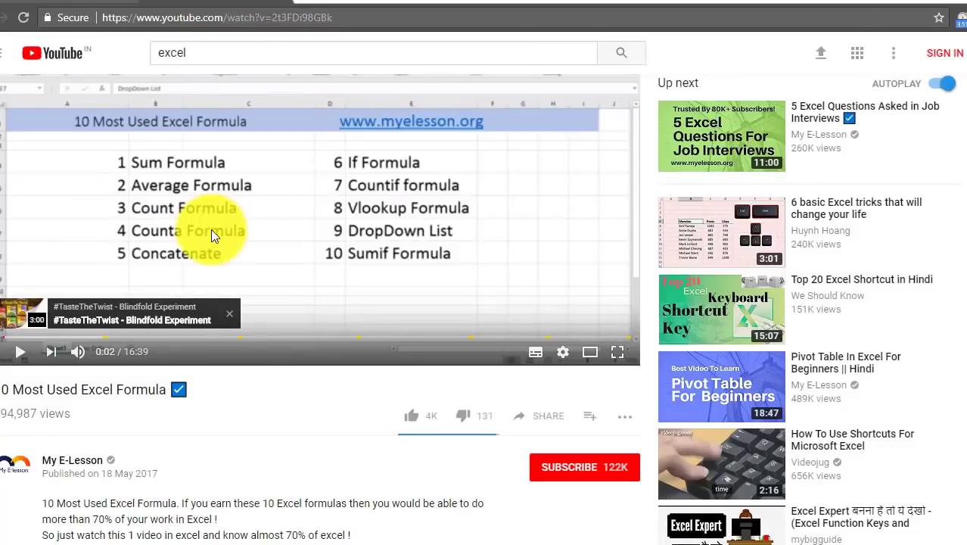
{"action": "scroll", "coordinate": [237, 388], "scroll_direction": "down", "scroll_amount": 5}
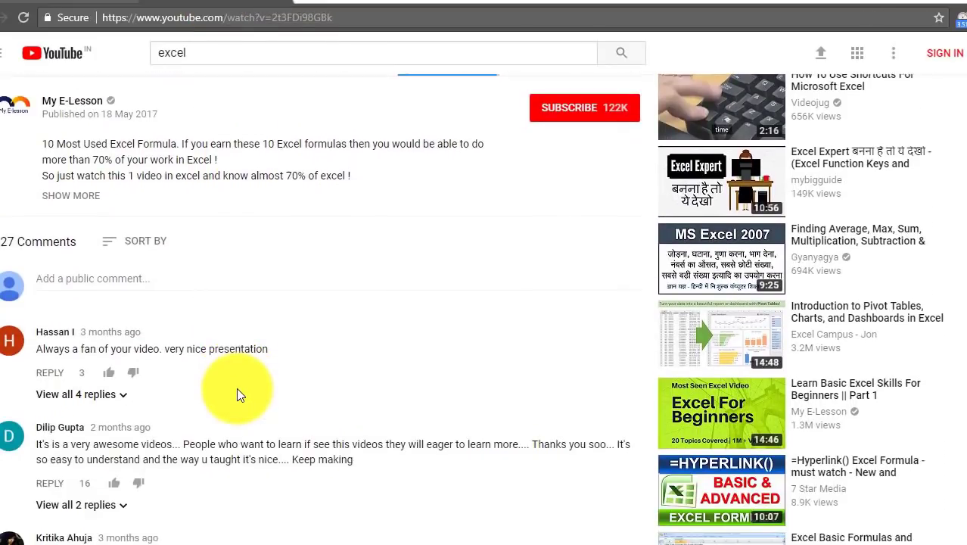
{"action": "scroll", "coordinate": [237, 387], "scroll_direction": "down", "scroll_amount": 1}
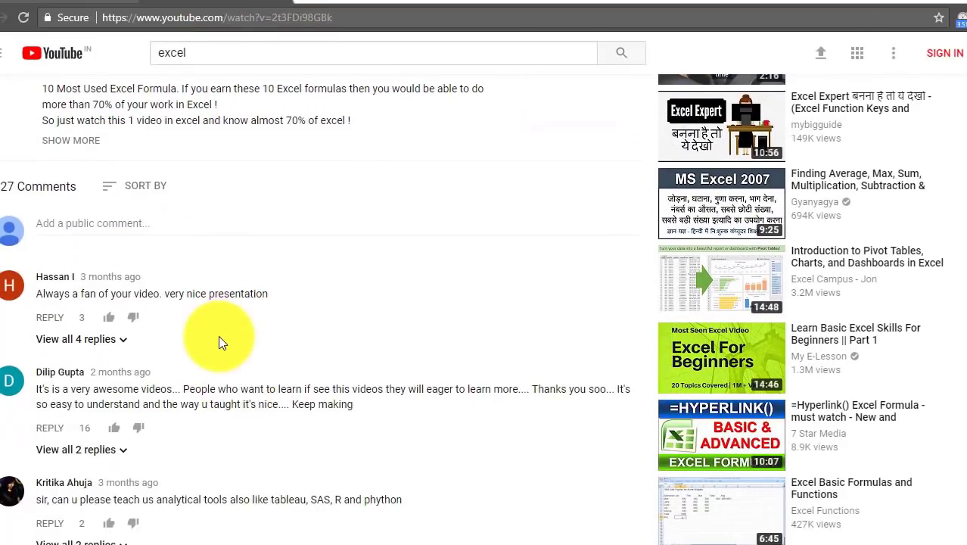
{"action": "scroll", "coordinate": [218, 337], "scroll_direction": "down", "scroll_amount": 1}
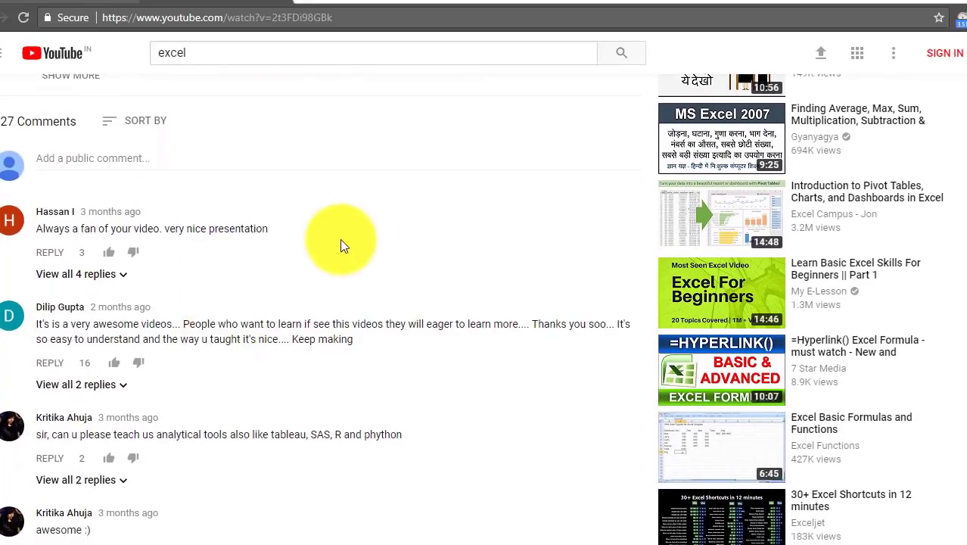
{"action": "scroll", "coordinate": [360, 228], "scroll_direction": "up", "scroll_amount": 3}
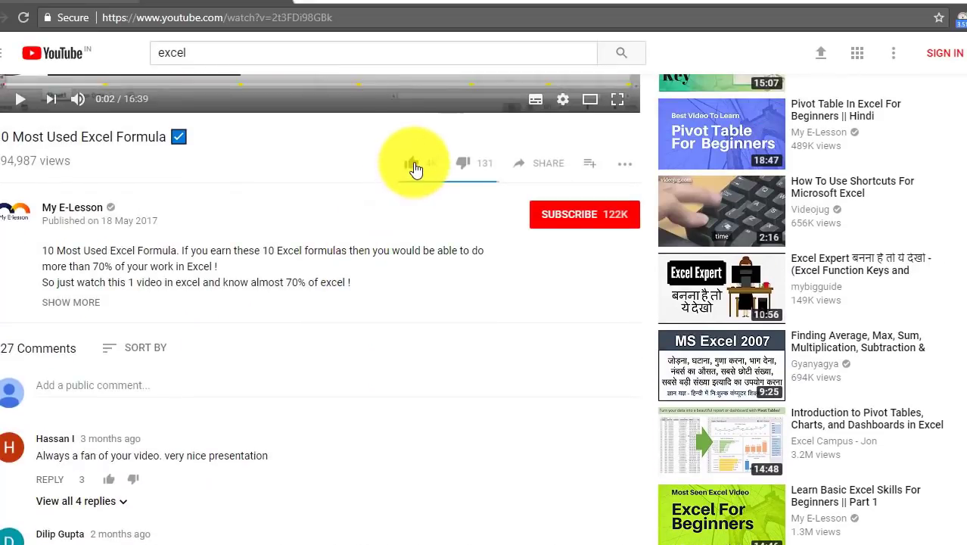
{"action": "scroll", "coordinate": [347, 288], "scroll_direction": "up", "scroll_amount": 2}
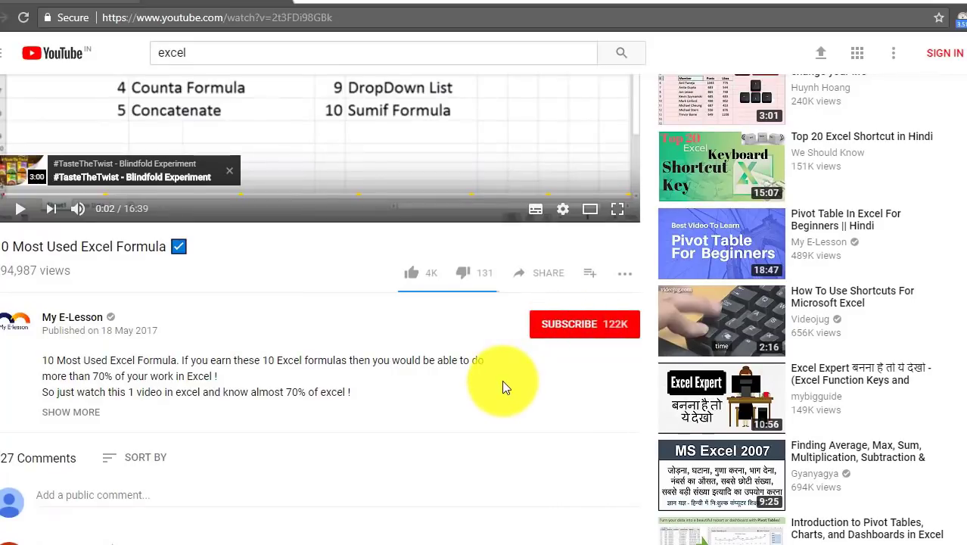
{"action": "scroll", "coordinate": [504, 386], "scroll_direction": "down", "scroll_amount": 3}
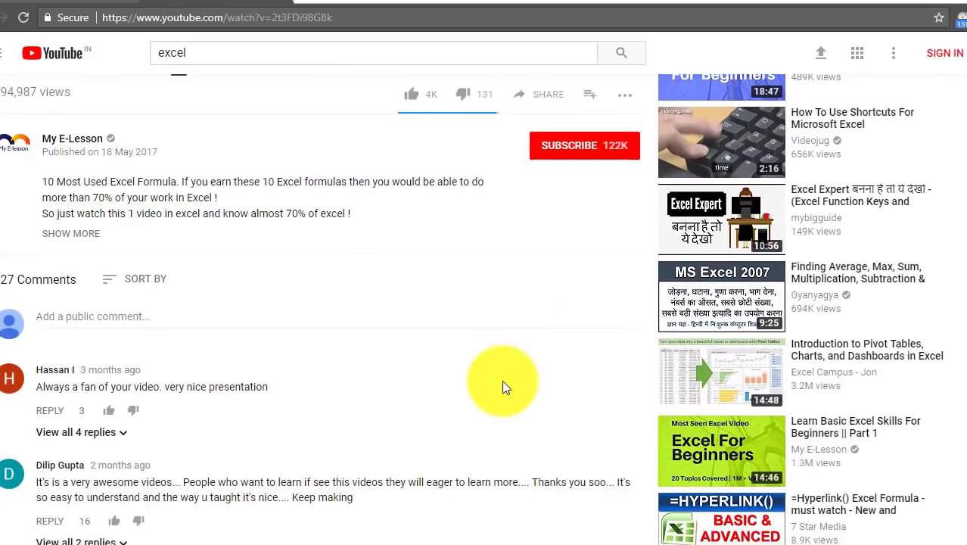